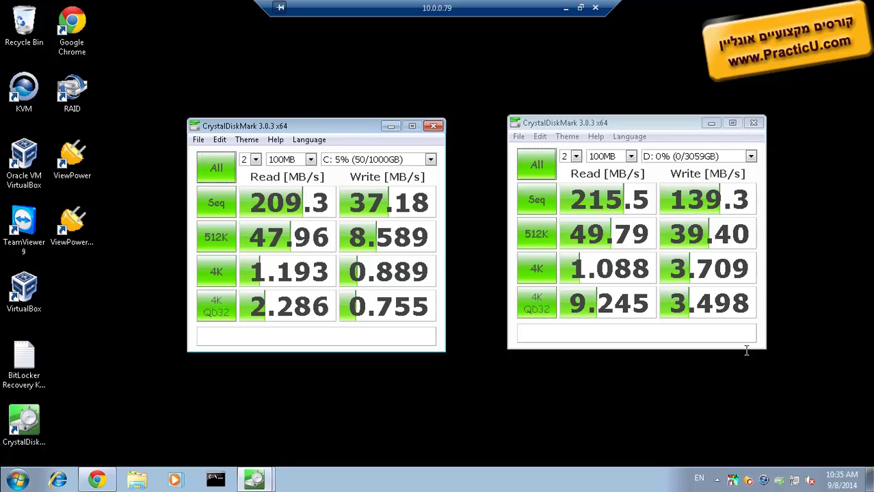
# Step: Open Intel Rapid Storage Technology on the remote computer and maximize its window
pyautogui.rightClick(782, 483)
pyautogui.click(699, 416)
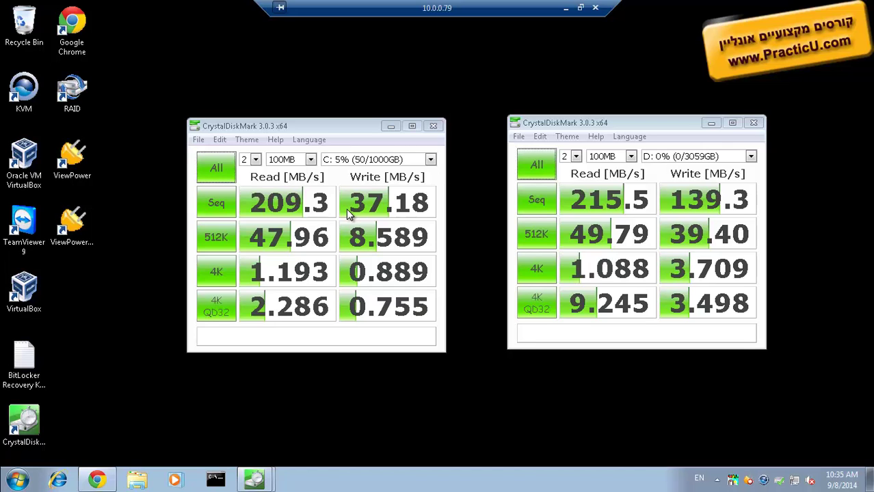
pyautogui.click(778, 480)
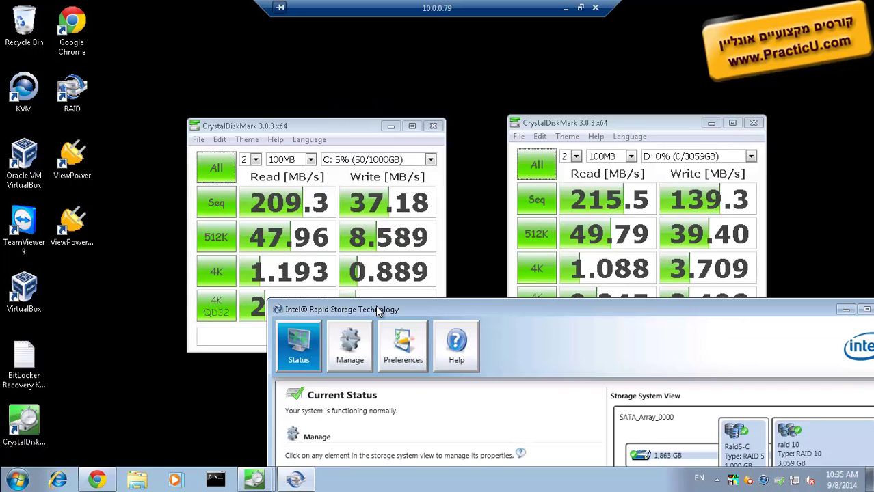
pyautogui.moveTo(375, 305); pyautogui.dragTo(254, 306)
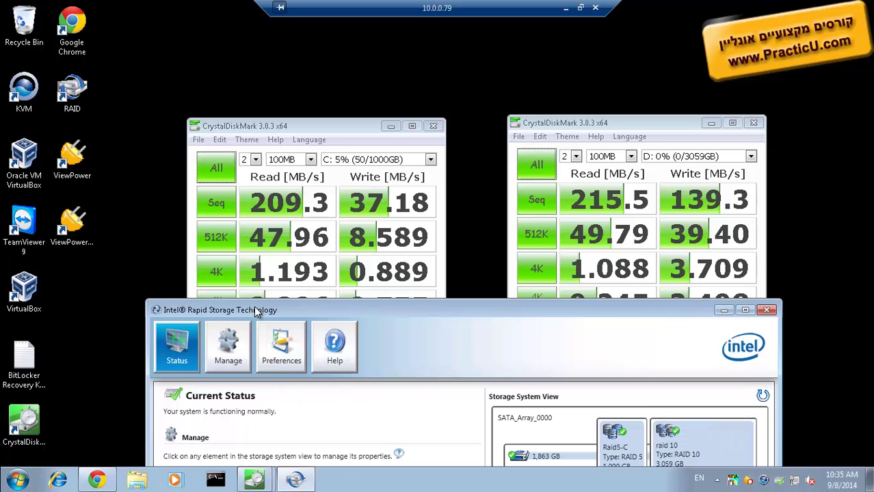
pyautogui.doubleClick(254, 306)
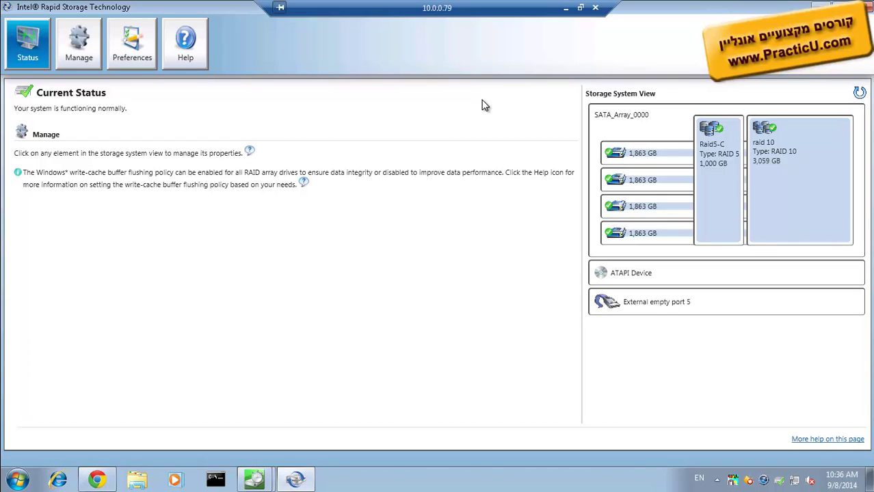
# Step: Inspect the details of each of the four 1,863 GB array disks and the Raid5-C volume
pyautogui.click(615, 153)
pyautogui.click(622, 180)
pyautogui.click(622, 207)
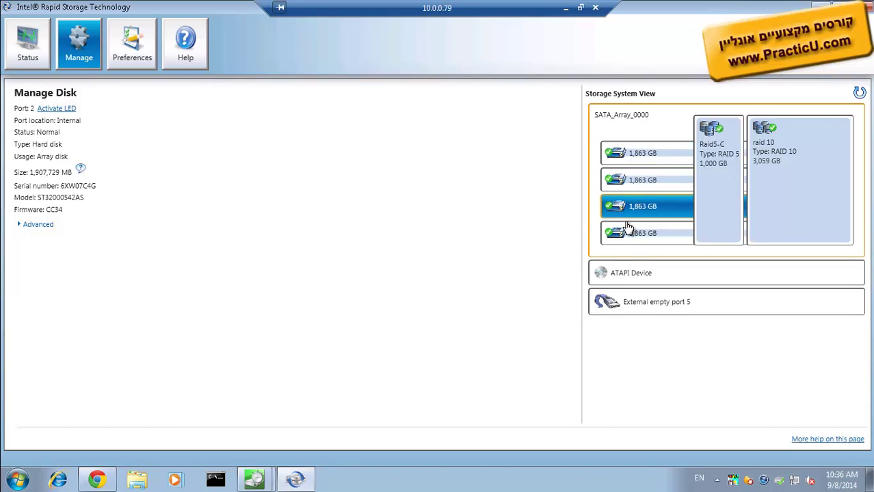
pyautogui.click(623, 233)
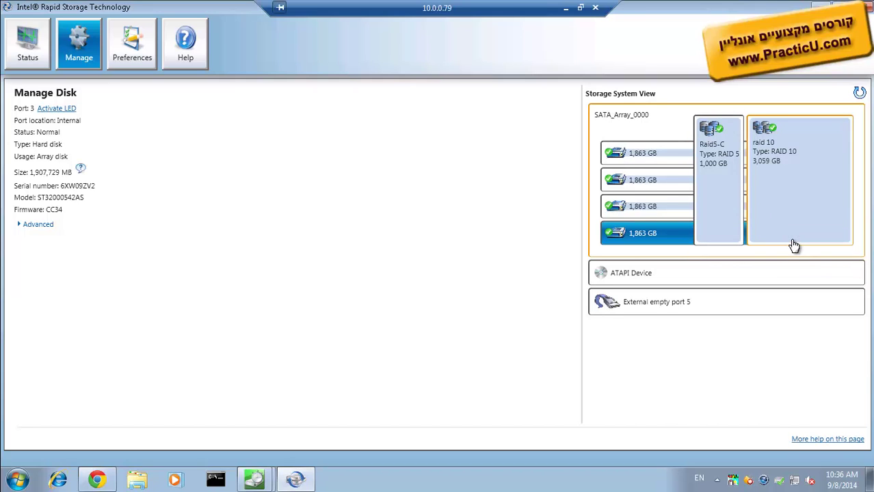
pyautogui.click(705, 190)
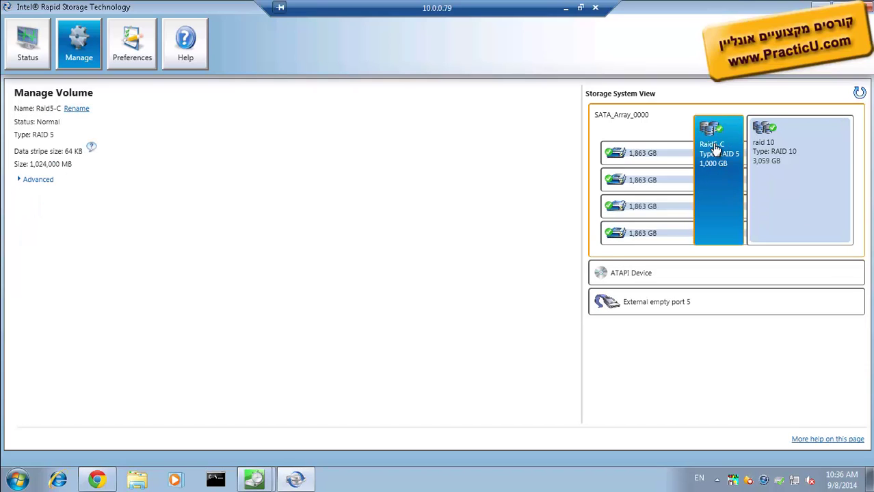
pyautogui.moveTo(776, 234)
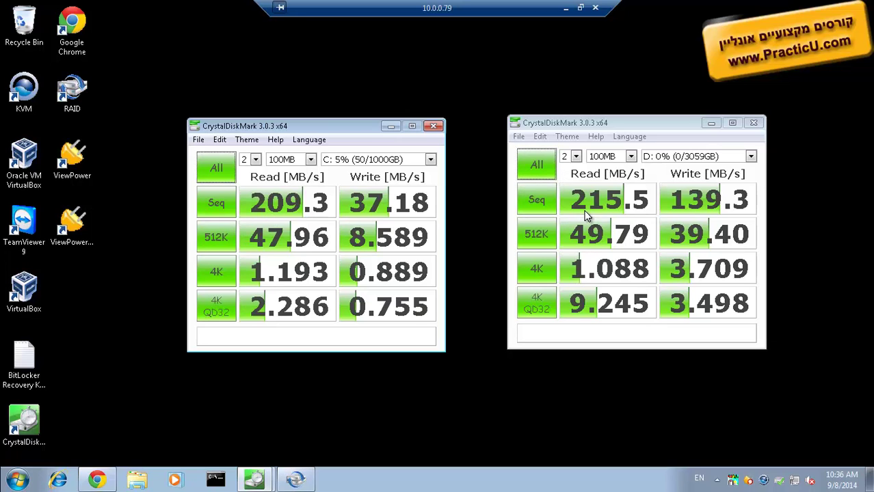
# Step: View the local computer's CrystalDiskMark results for comparison, and return to the 10.0.0.79 remote session
pyautogui.click(565, 6)
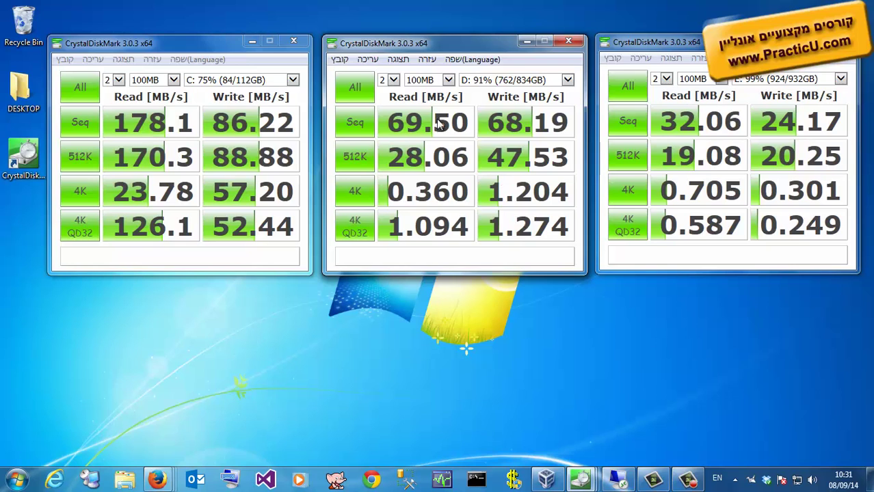
pyautogui.click(617, 478)
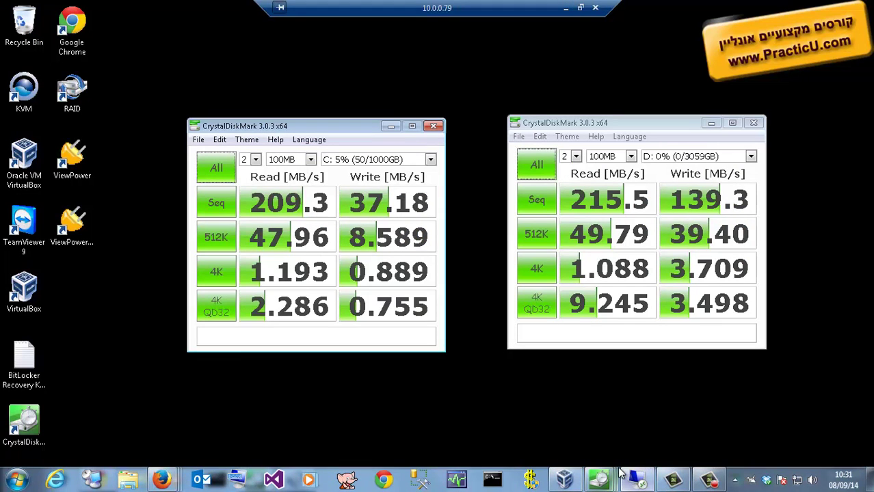
pyautogui.moveTo(301, 481)
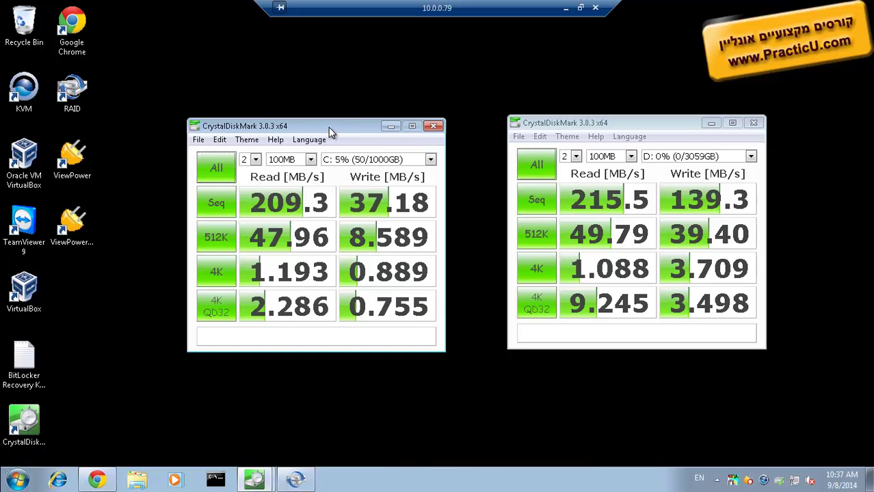
# Step: Align the C: benchmark window with the D: benchmark window, and close the D: one
pyautogui.moveTo(329, 127); pyautogui.dragTo(323, 124)
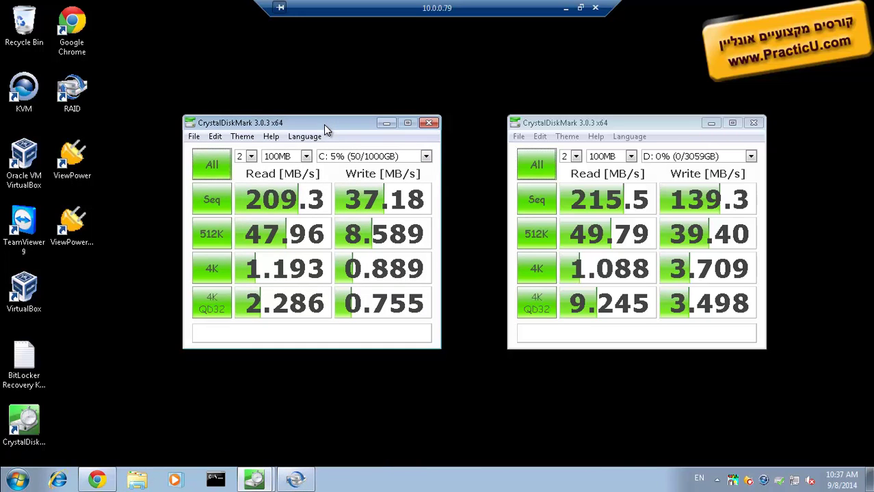
pyautogui.click(557, 126)
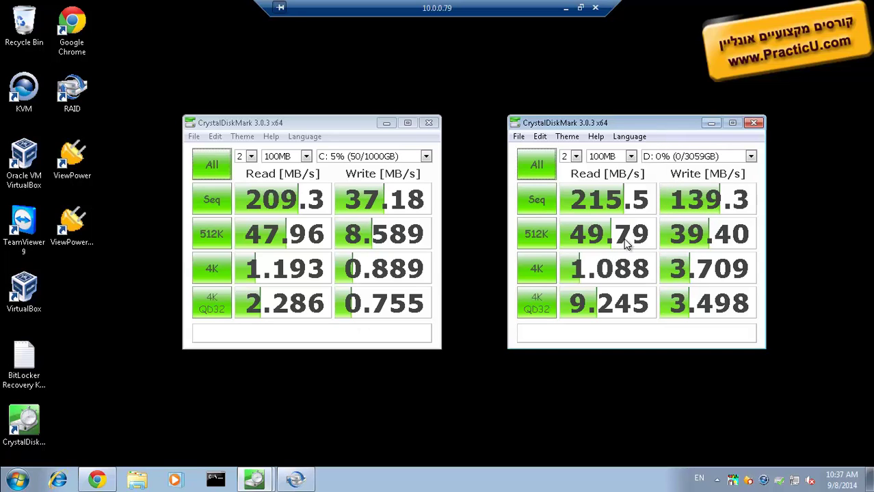
pyautogui.click(755, 124)
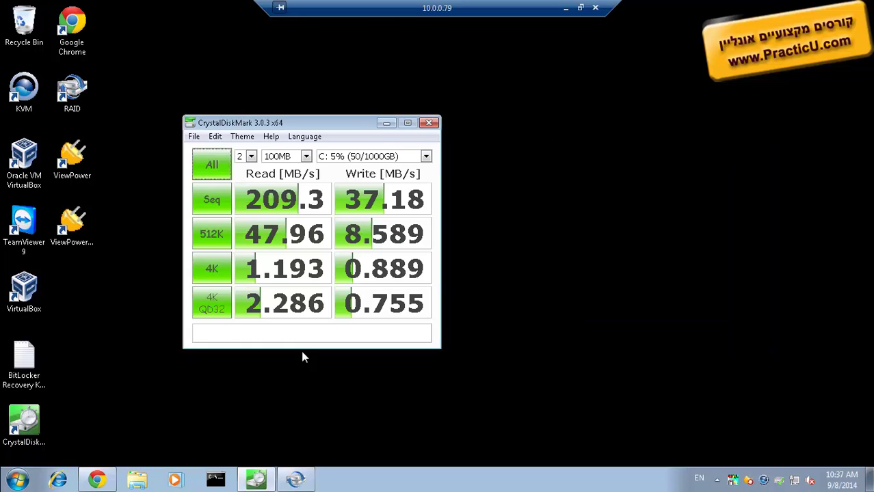
# Step: Show the raid 10 volume's details in Intel Rapid Storage Technology, and open the DATA (D:) drive in Windows Explorer
pyautogui.click(294, 480)
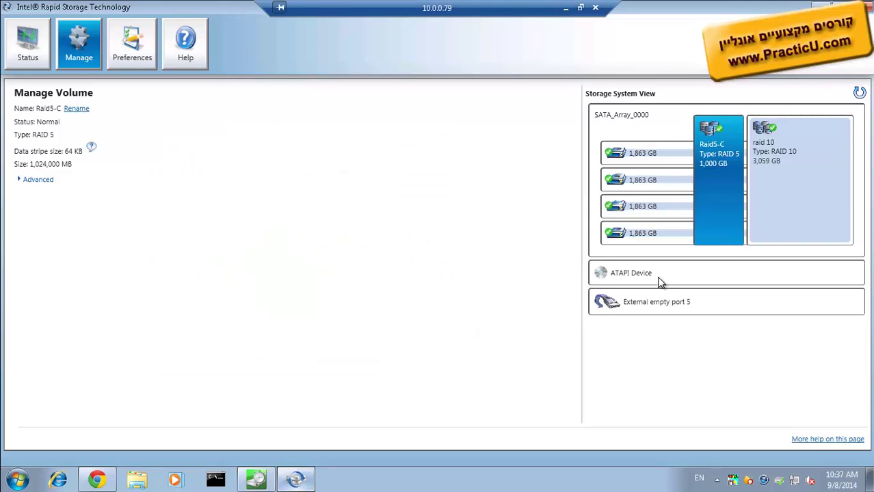
pyautogui.click(780, 188)
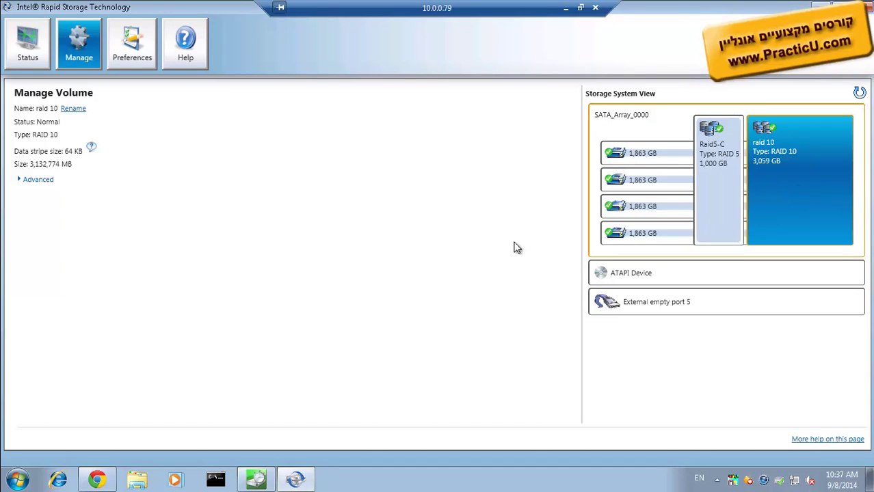
pyautogui.click(137, 480)
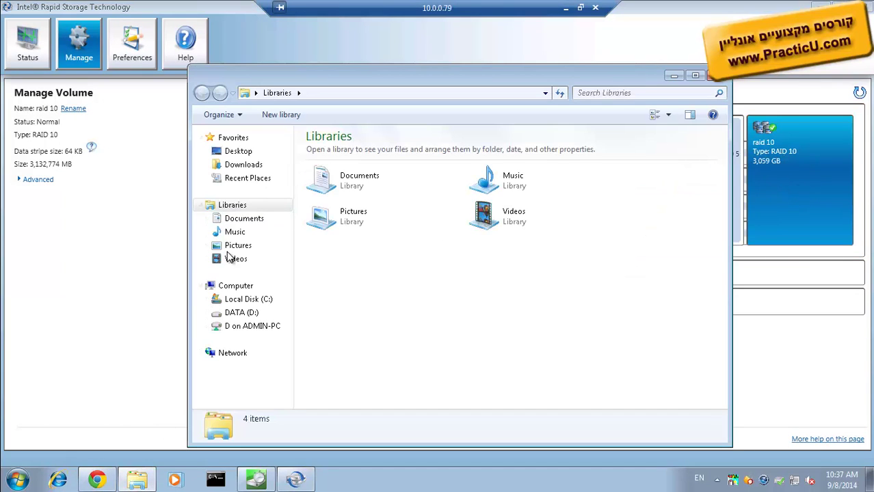
pyautogui.click(238, 313)
pyautogui.click(234, 287)
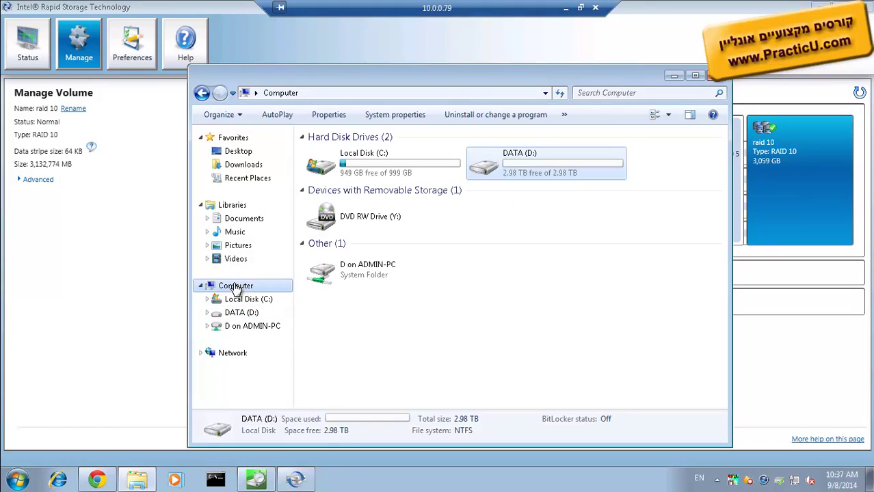
pyautogui.moveTo(582, 86); pyautogui.dragTo(460, 59)
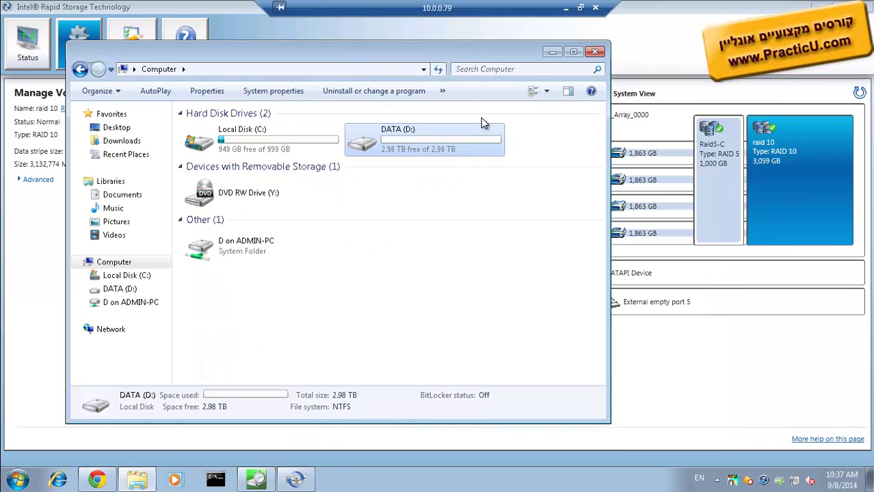
pyautogui.doubleClick(435, 156)
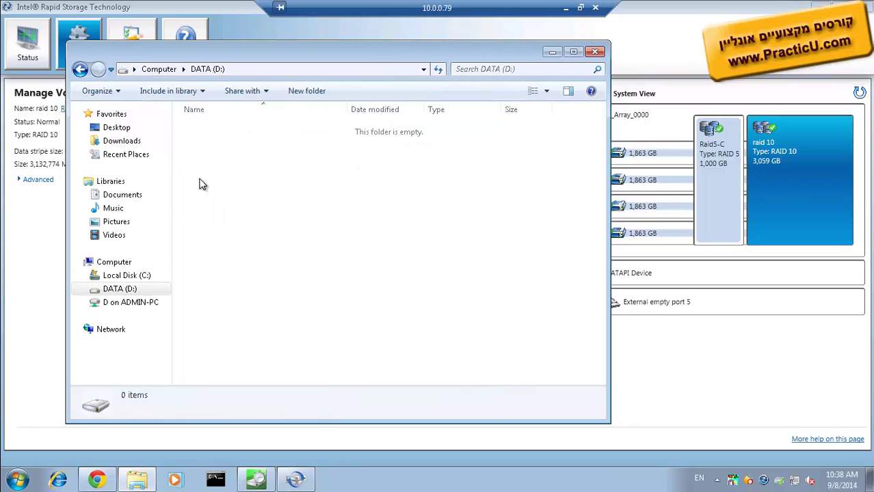
# Step: Create a folder with the default name on the DATA (D:) drive and close the Explorer window
pyautogui.rightClick(235, 142)
pyautogui.moveTo(292, 292)
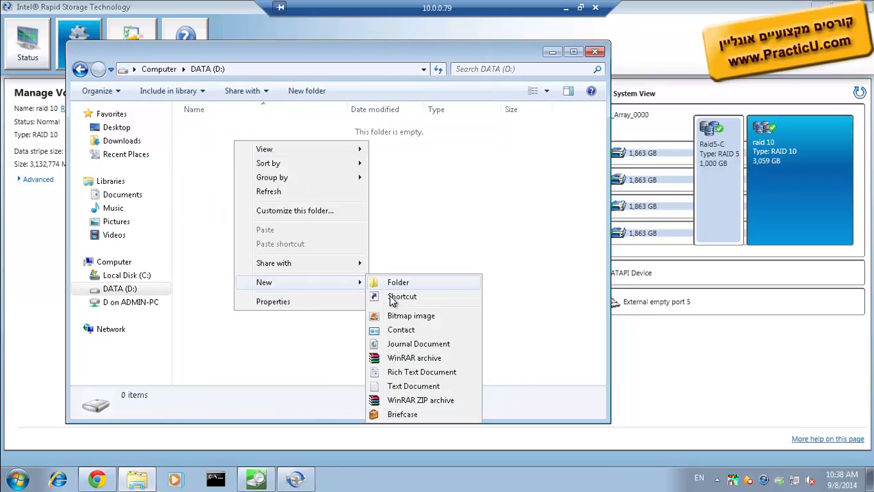
pyautogui.click(404, 284)
pyautogui.click(329, 231)
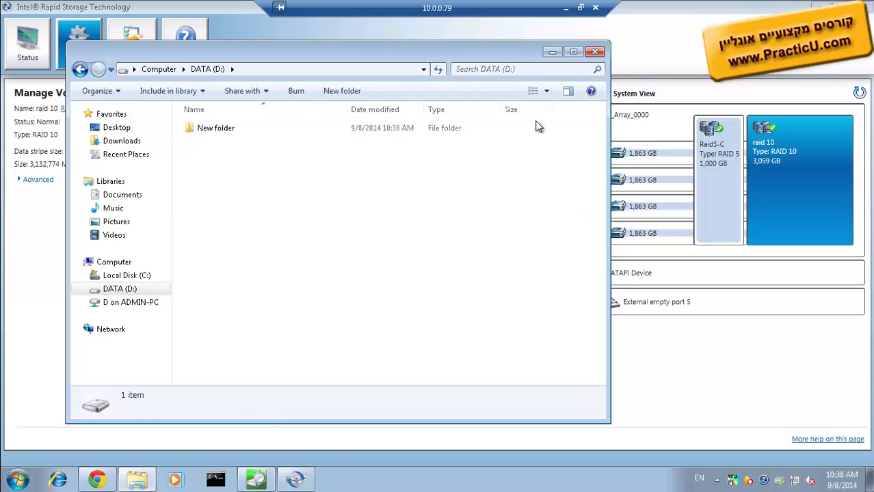
pyautogui.click(596, 53)
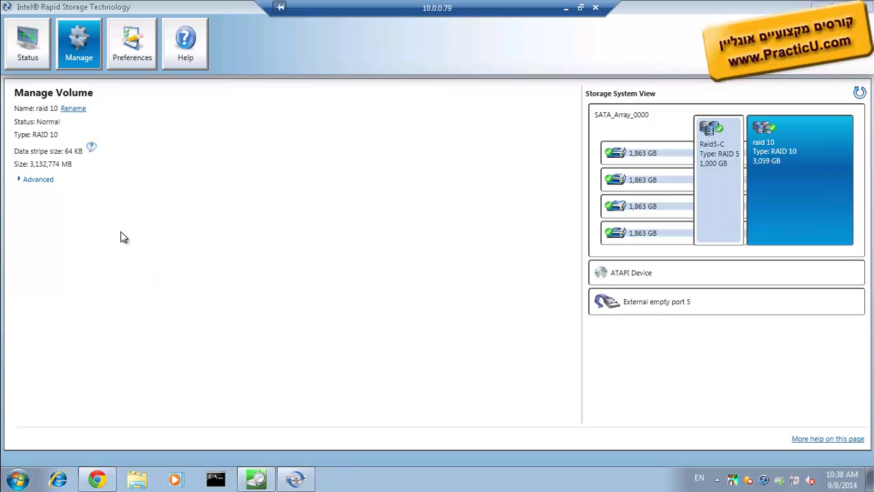
# Step: Expand the raid 10 volume's advanced details, and open Disk Management in a maximized Computer Management window
pyautogui.click(37, 181)
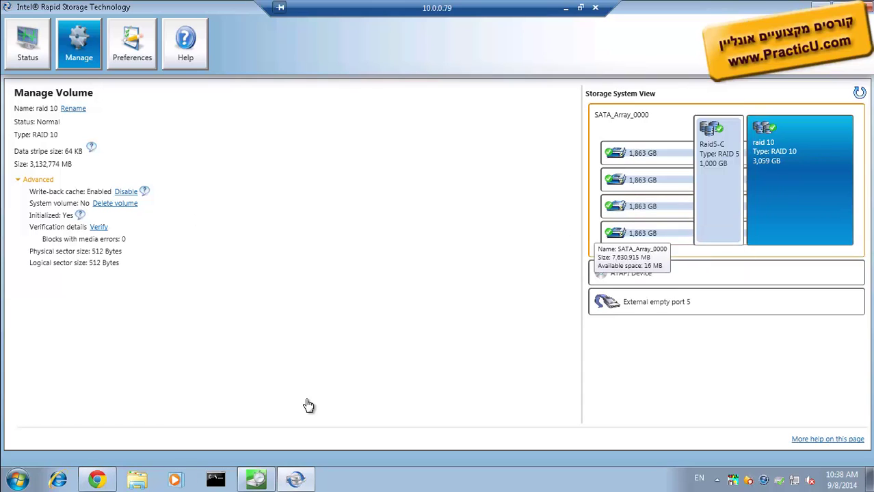
pyautogui.click(17, 479)
pyautogui.rightClick(212, 288)
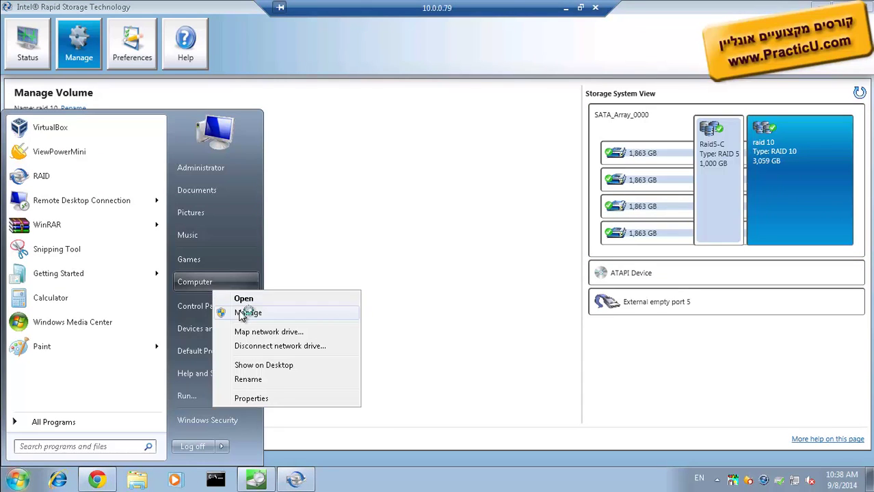
pyautogui.click(239, 310)
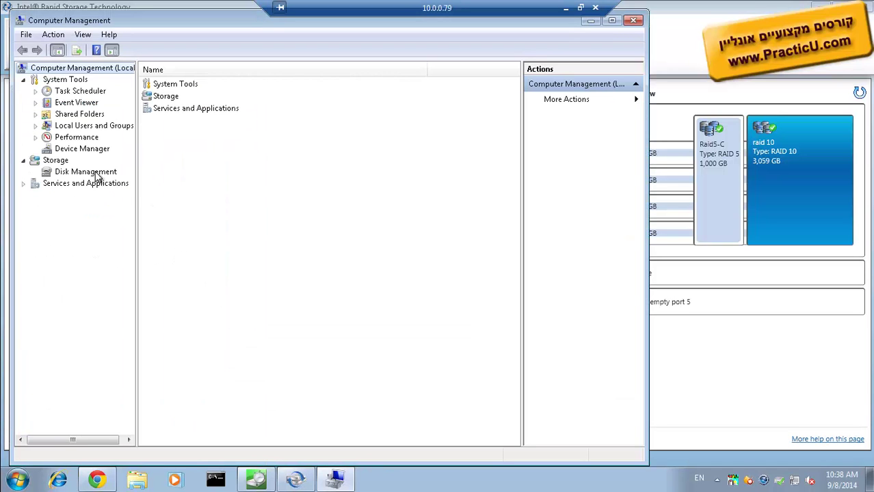
pyautogui.click(86, 172)
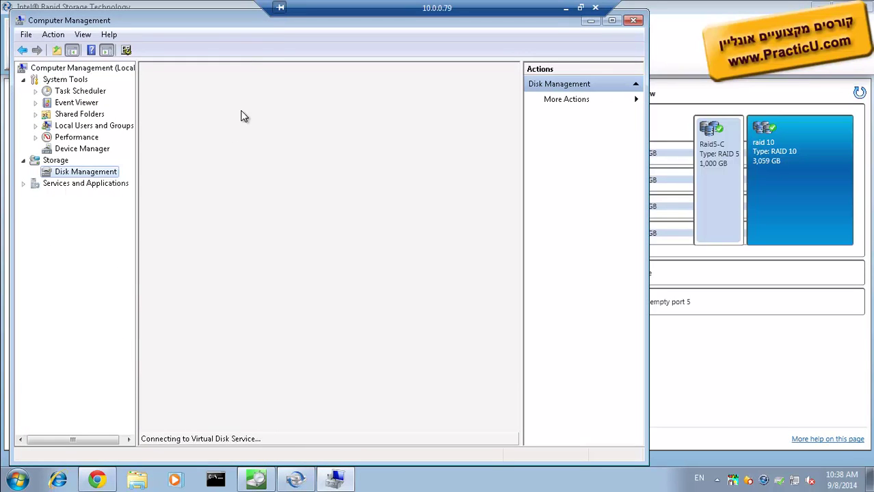
pyautogui.doubleClick(238, 22)
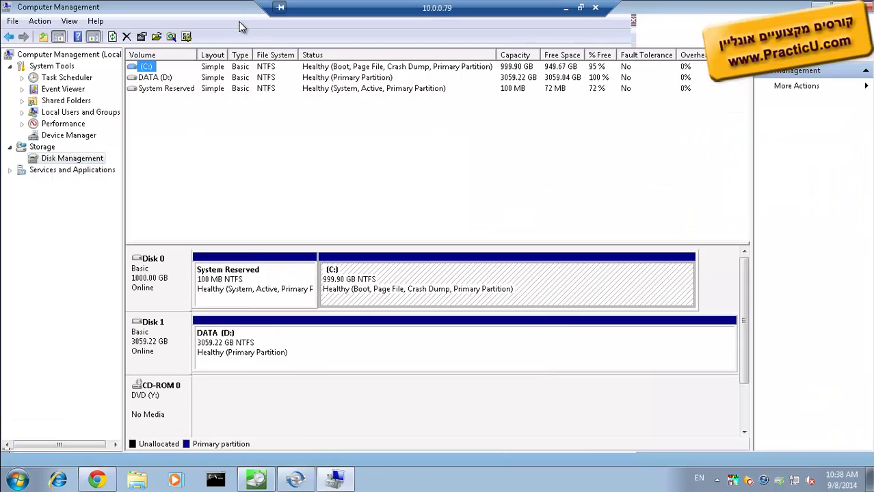
# Step: Examine how Disk 0 and Disk 1 represent the RAID volumes, and minimize Computer Management
pyautogui.click(160, 344)
pyautogui.click(261, 348)
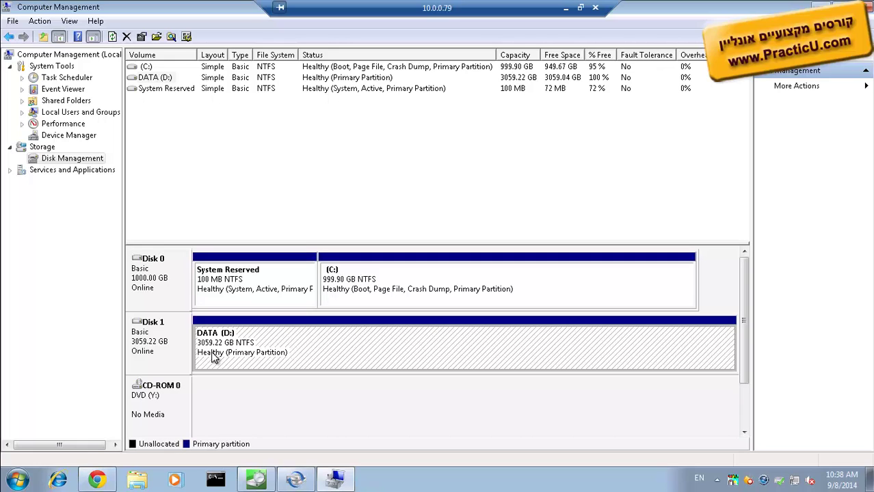
pyautogui.click(159, 287)
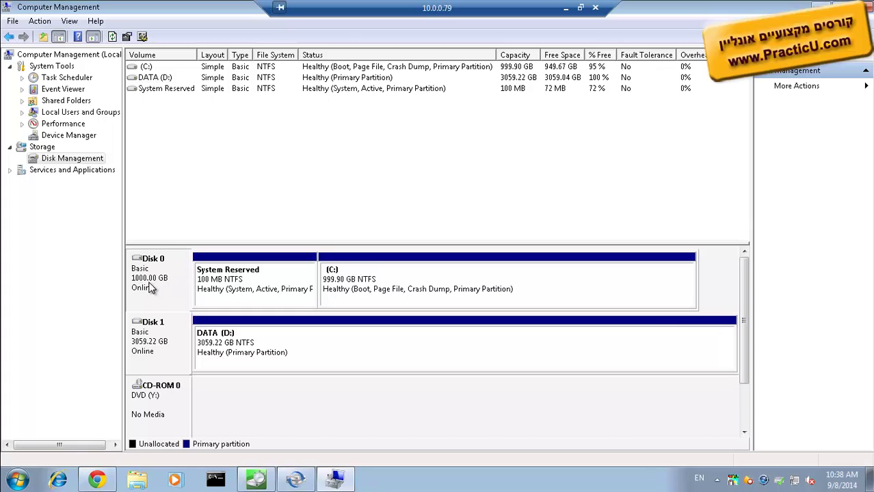
pyautogui.click(147, 350)
pyautogui.click(147, 277)
pyautogui.click(819, 6)
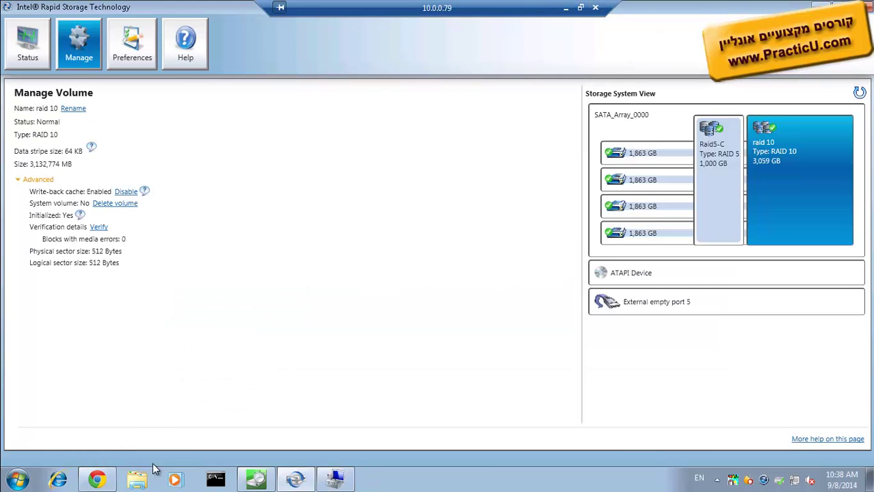
# Step: Switch to Chrome and search Google Images for "raid controller"
pyautogui.click(96, 482)
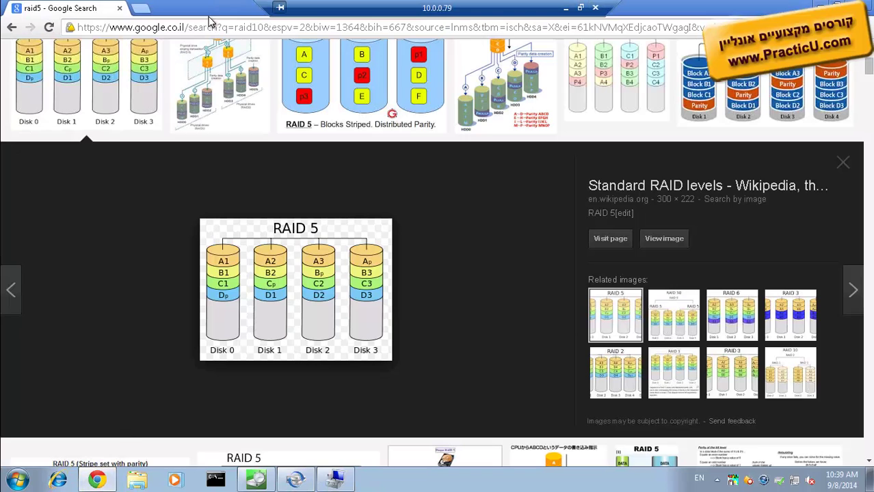
pyautogui.scroll(3, 185, 280)
pyautogui.click(130, 59)
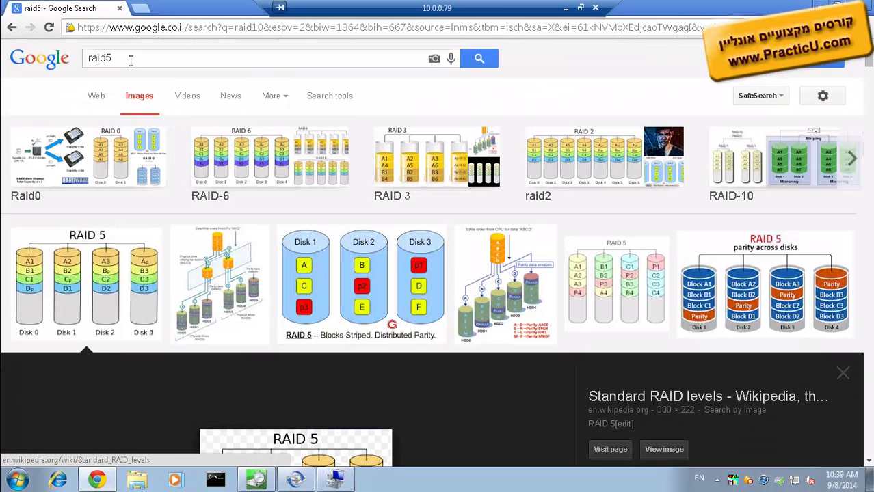
pyautogui.press('BackSpace')
pyautogui.write('c')
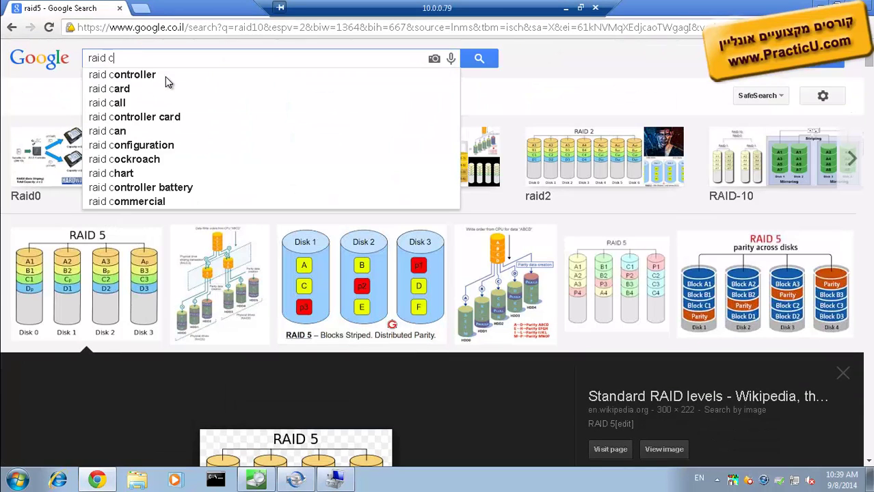
pyautogui.write('ontroller')
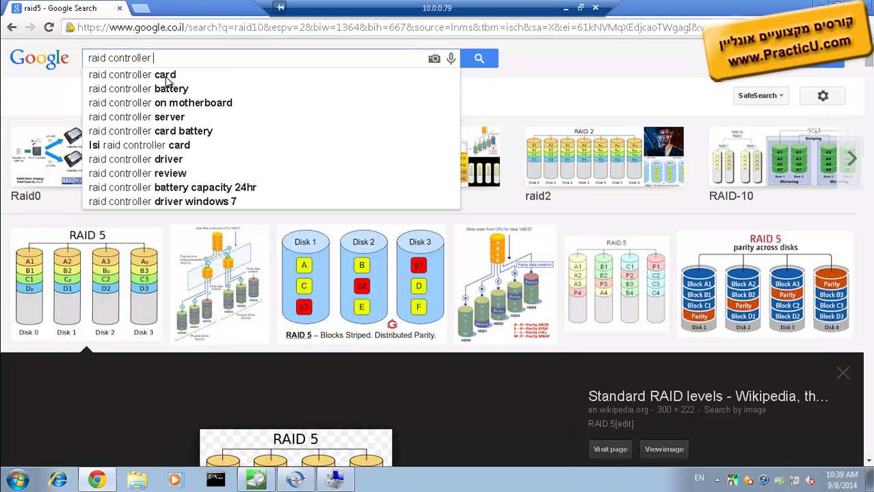
pyautogui.press('Return')
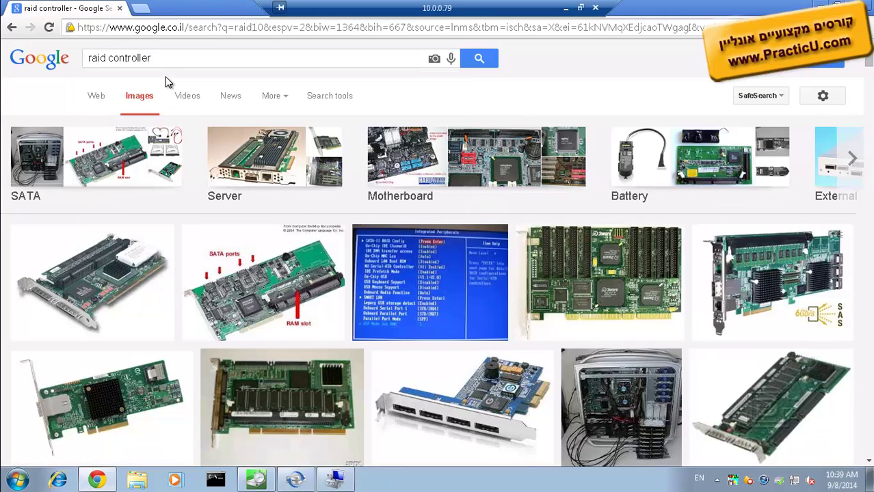